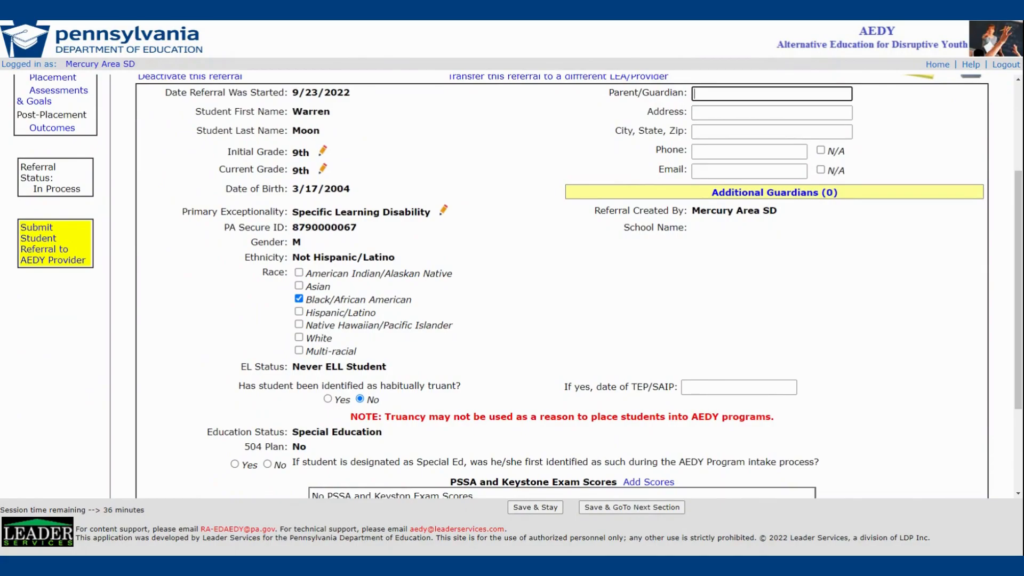
# - Try Yes for the habitual truancy question and select the TEP/SAIP date field, returning the truancy answer to No
pyautogui.press('Tab')
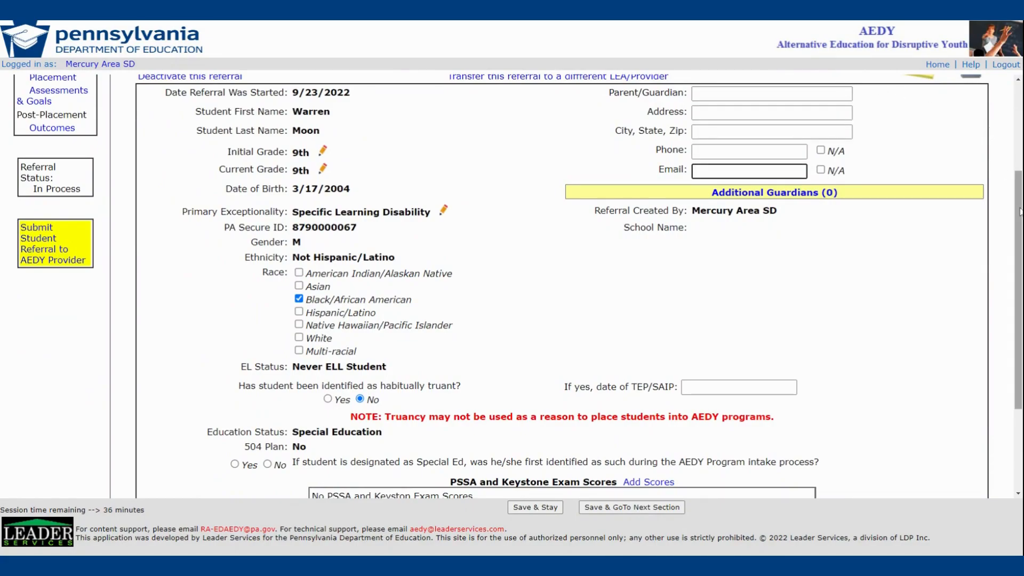
pyautogui.moveTo(1020, 211); pyautogui.dragTo(1022, 297)
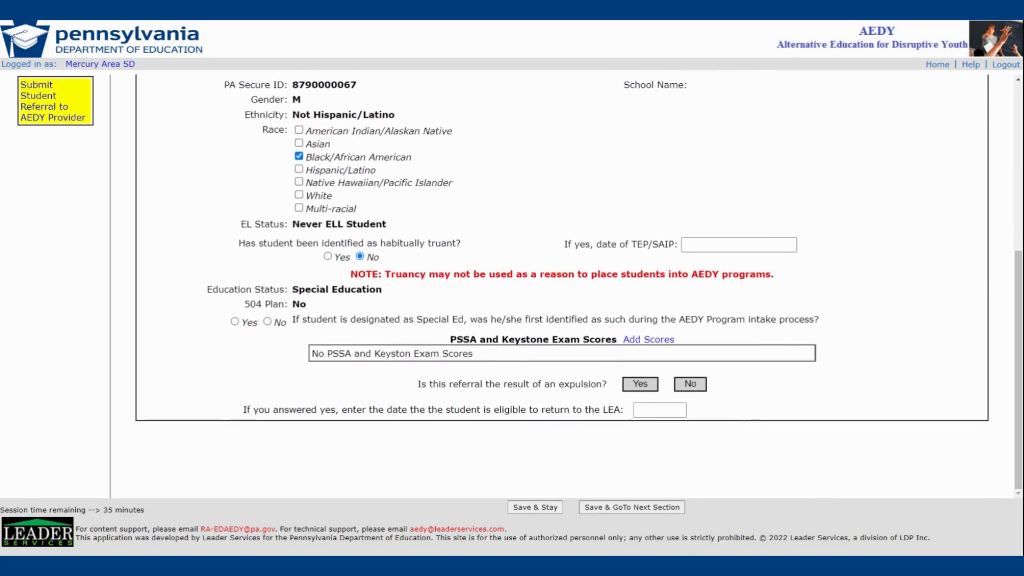
pyautogui.click(328, 256)
pyautogui.click(739, 244)
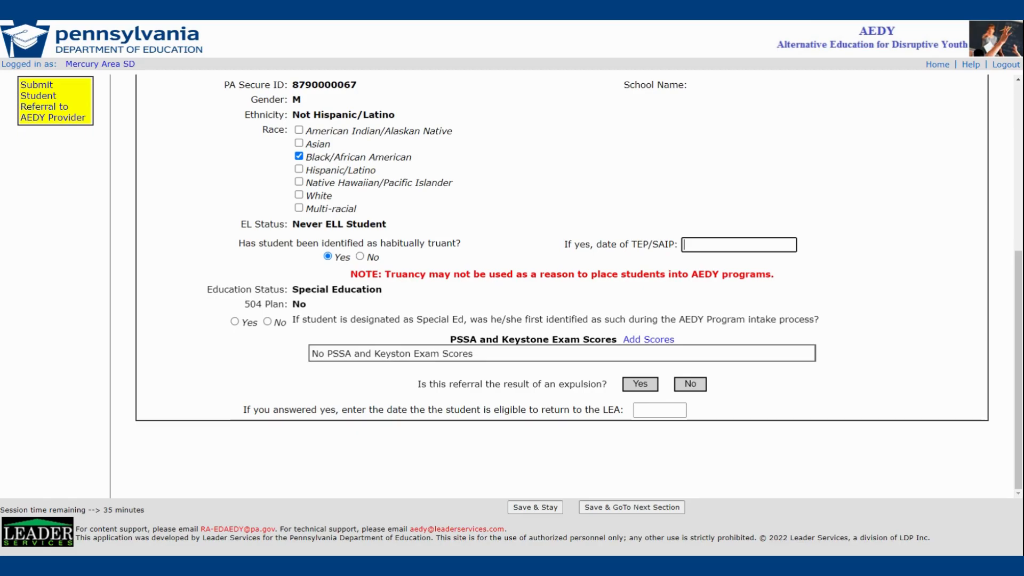
pyautogui.click(813, 245)
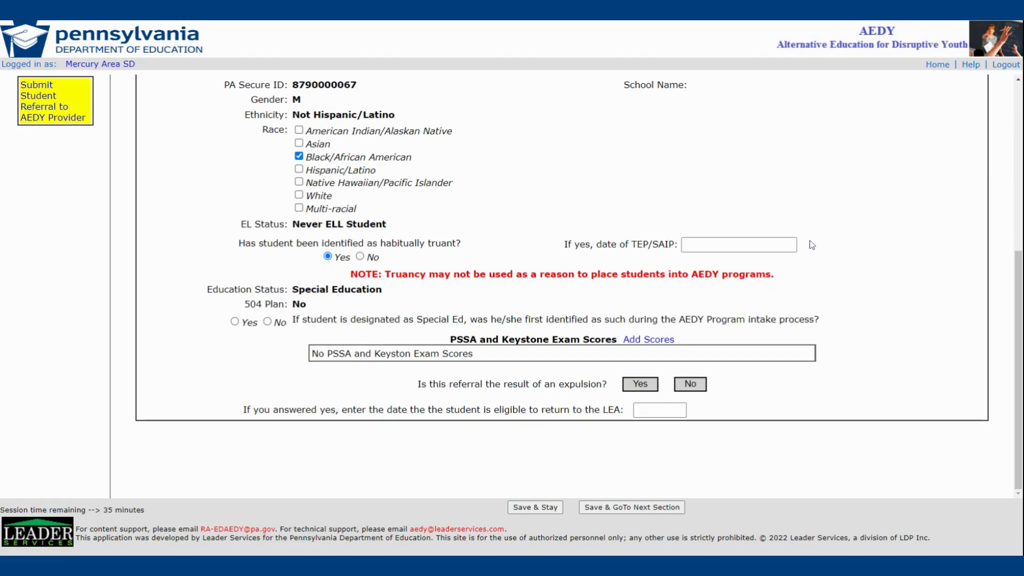
pyautogui.click(360, 257)
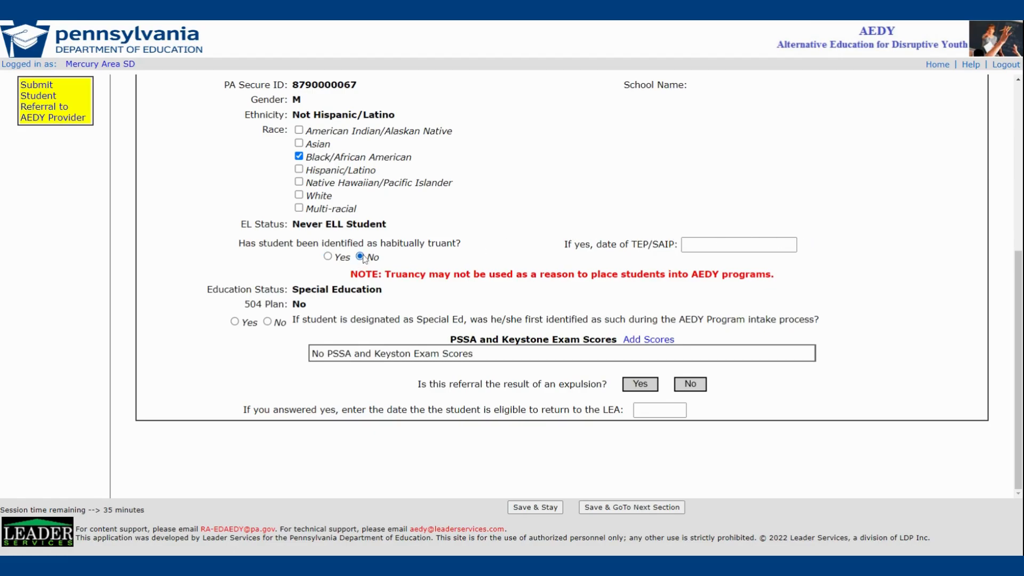
# - Answer No to first identification as Special Ed during AEDY intake and No to the referral being the result of an expulsion
pyautogui.click(235, 322)
pyautogui.click(268, 324)
pyautogui.click(657, 344)
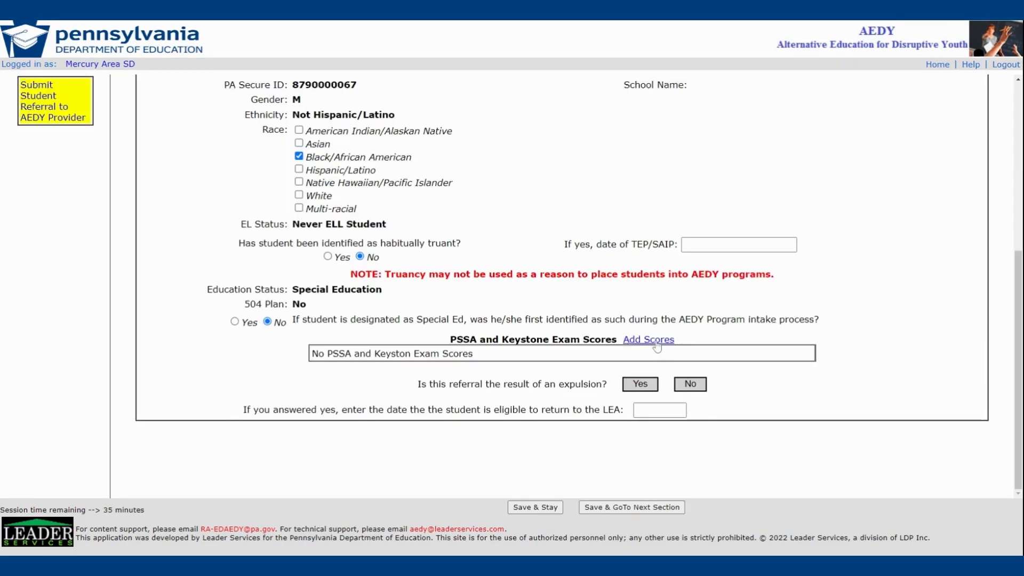
pyautogui.click(640, 384)
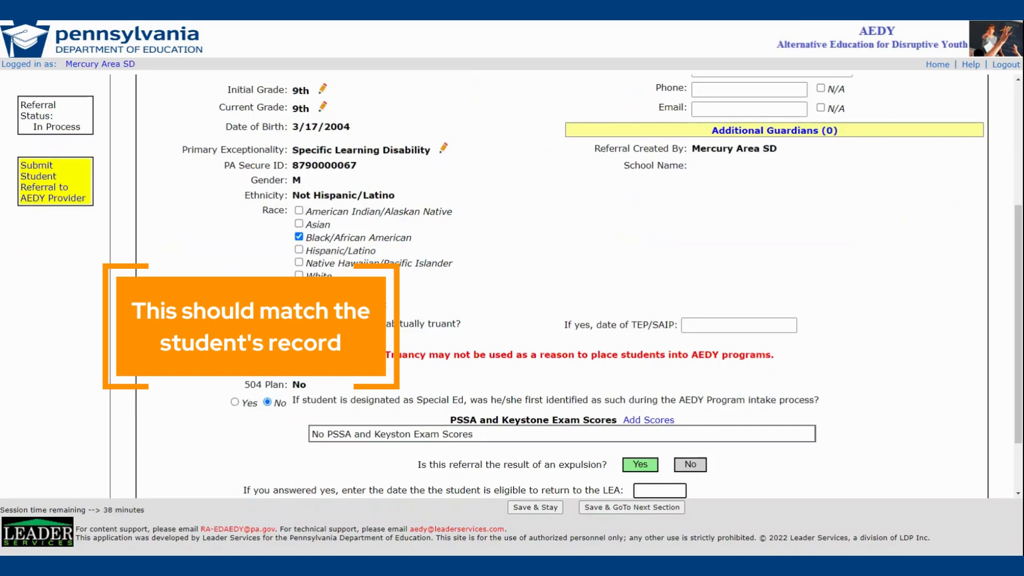
pyautogui.scroll(-3, 645, 387)
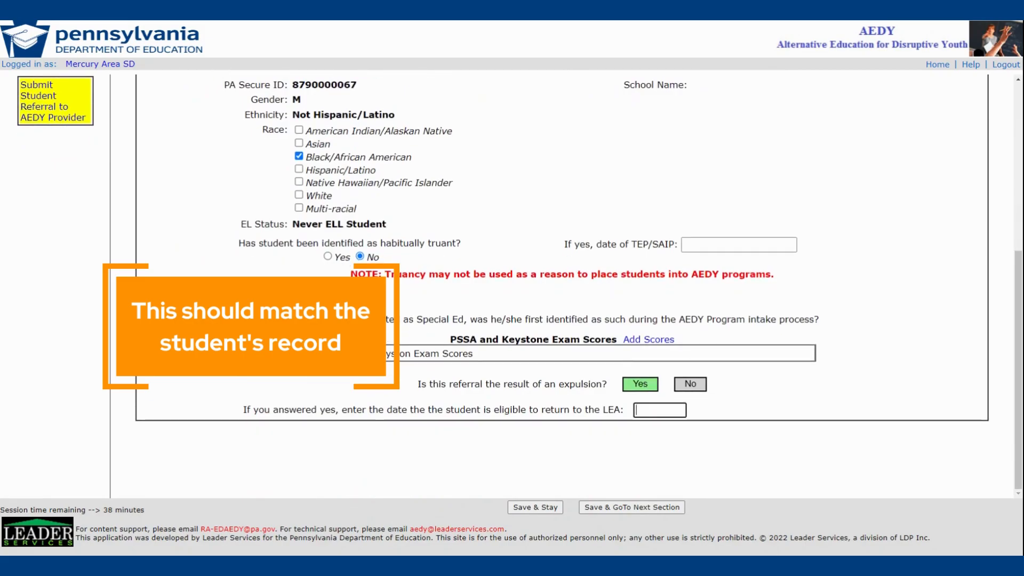
pyautogui.click(691, 384)
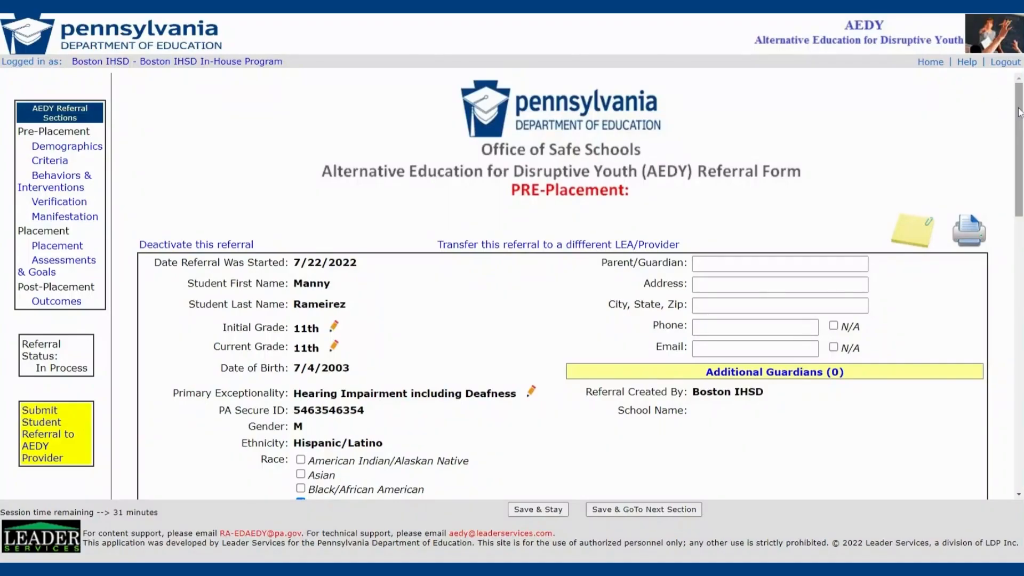
# - Examine the EL teacher, EL plan upload, native language, proficiency level, assessment date and EL services fields in the student's referral
pyautogui.moveTo(1019, 114); pyautogui.dragTo(1010, 255)
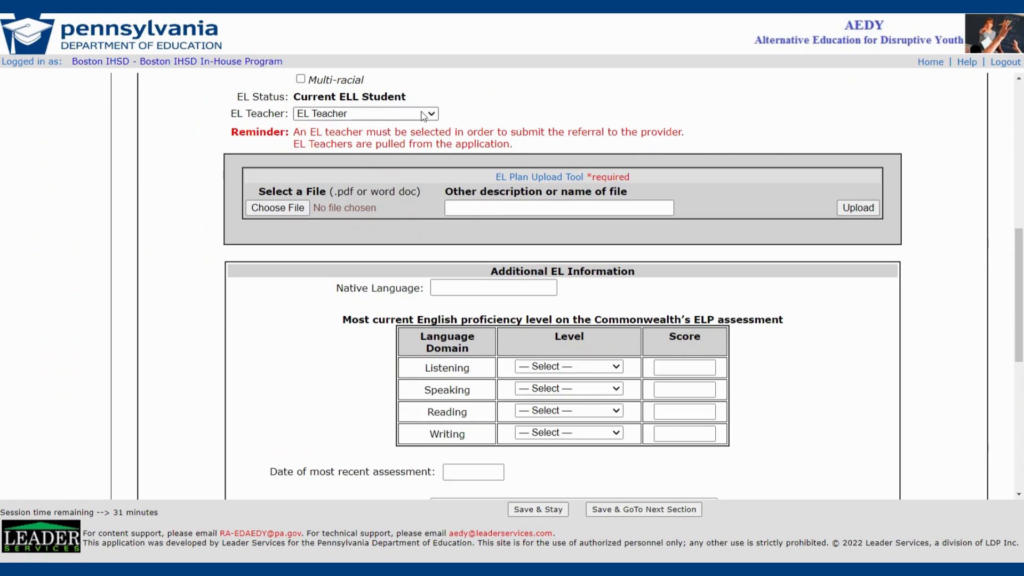
pyautogui.click(411, 154)
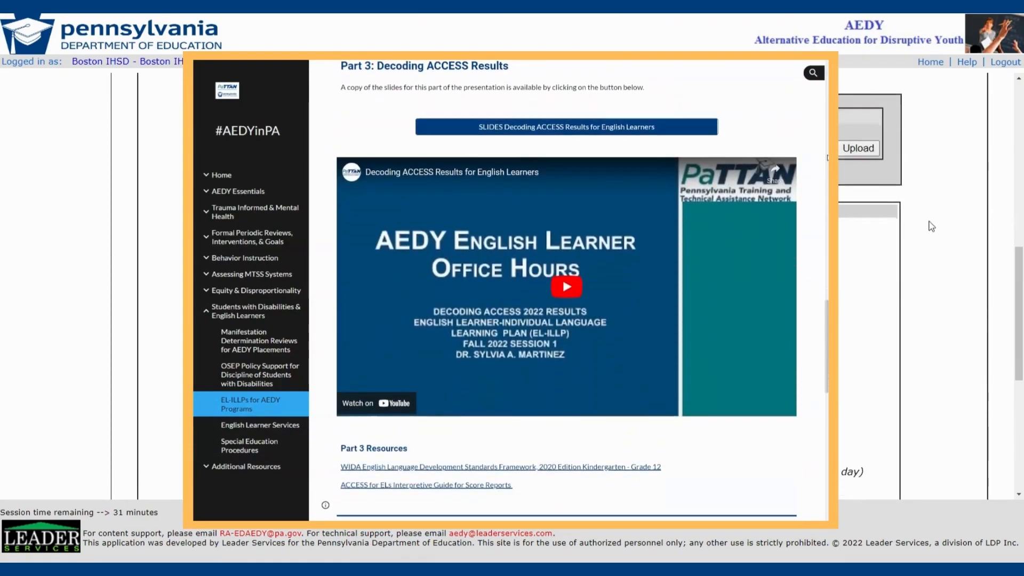
pyautogui.scroll(-1, 932, 226)
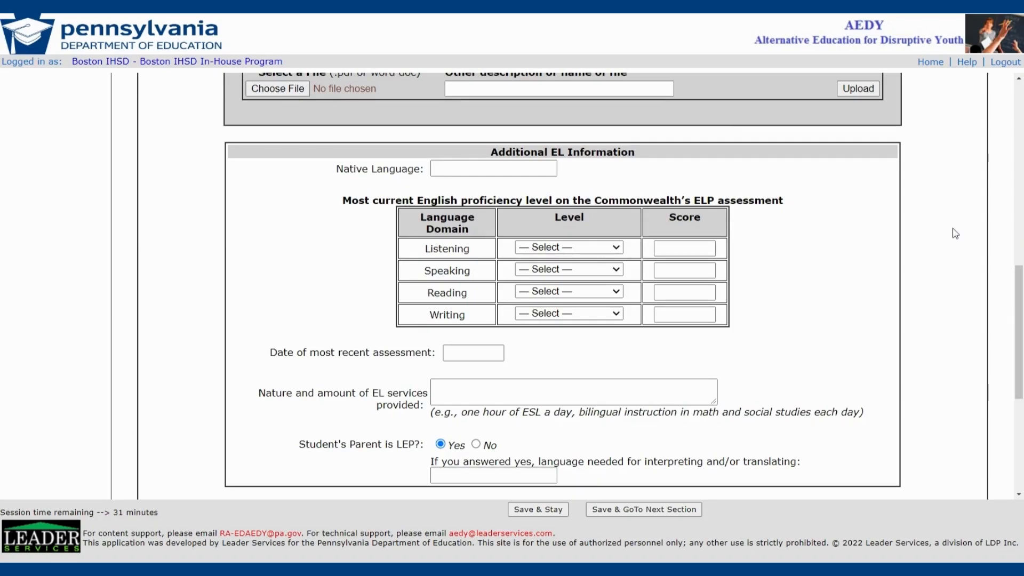
pyautogui.click(485, 169)
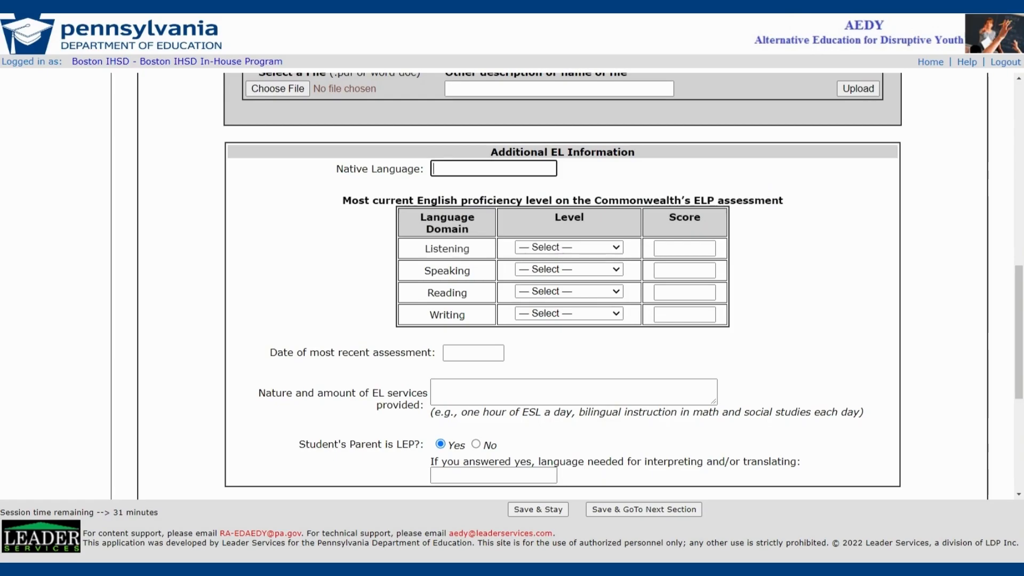
pyautogui.click(551, 255)
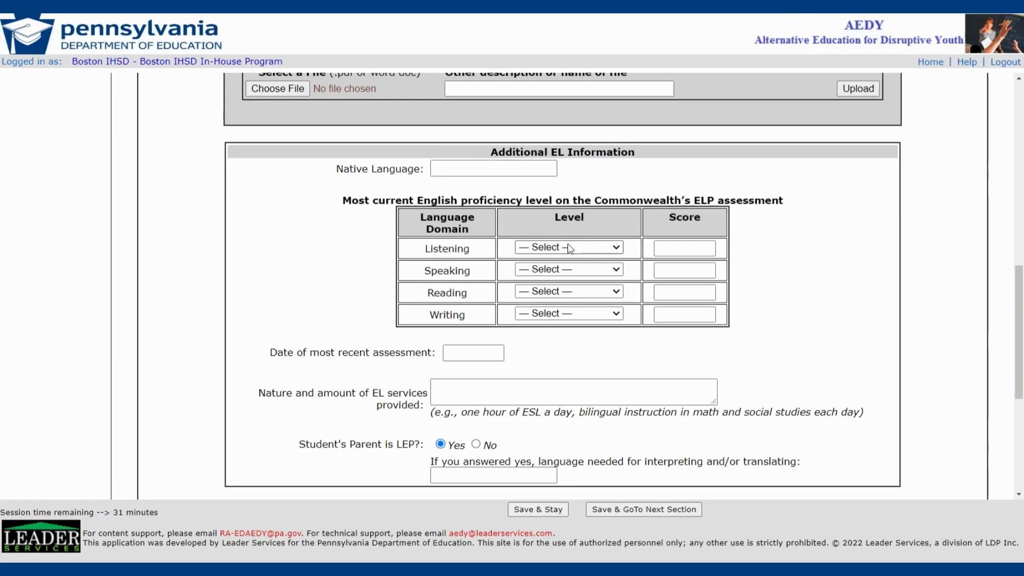
pyautogui.click(574, 248)
pyautogui.click(686, 248)
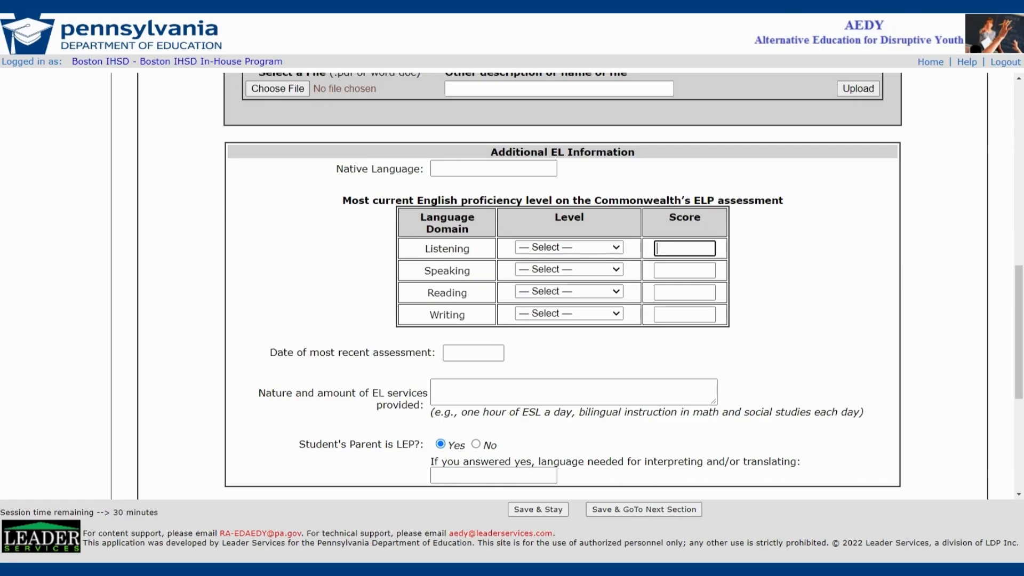
pyautogui.click(473, 353)
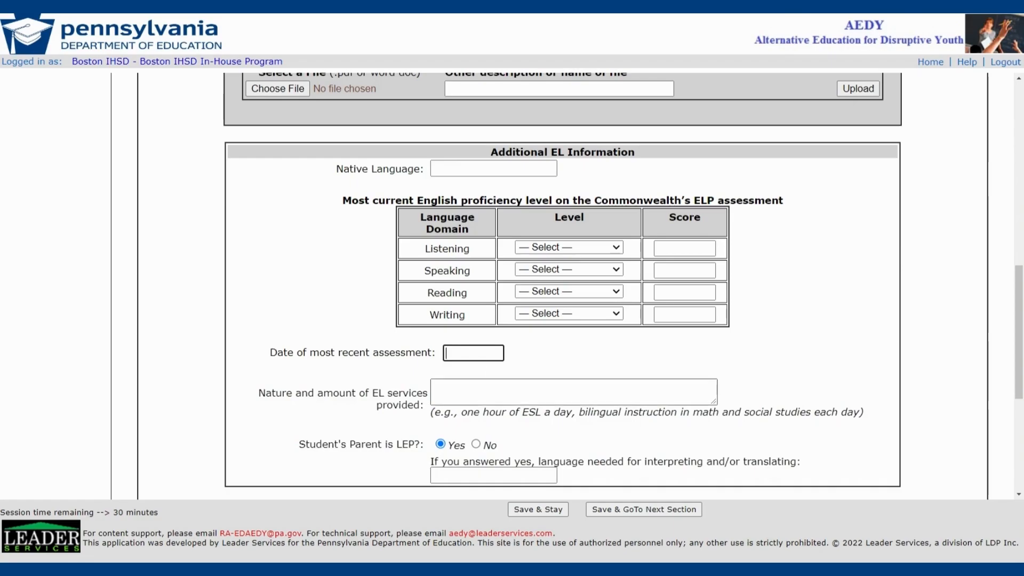
pyautogui.click(480, 392)
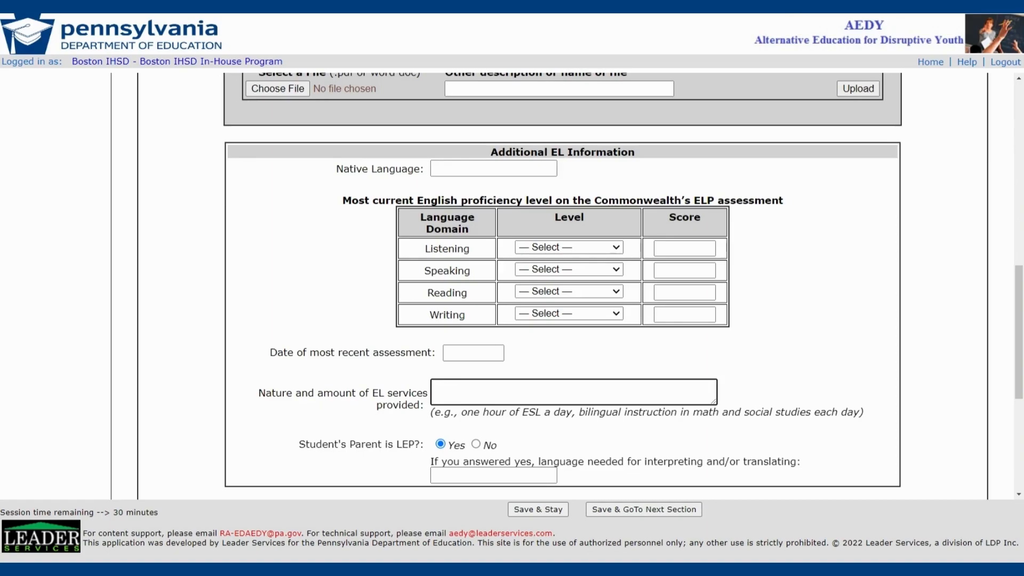
# - Try No for whether the student's parent is LEP, restore Yes, and select the interpreting or translating language field
pyautogui.click(441, 445)
pyautogui.click(488, 445)
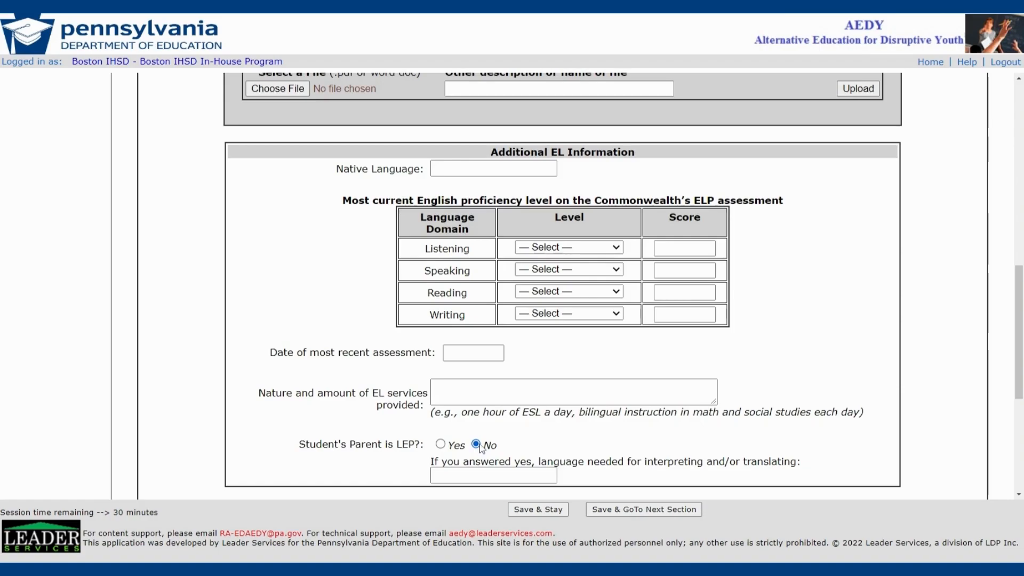
pyautogui.click(442, 446)
pyautogui.click(493, 475)
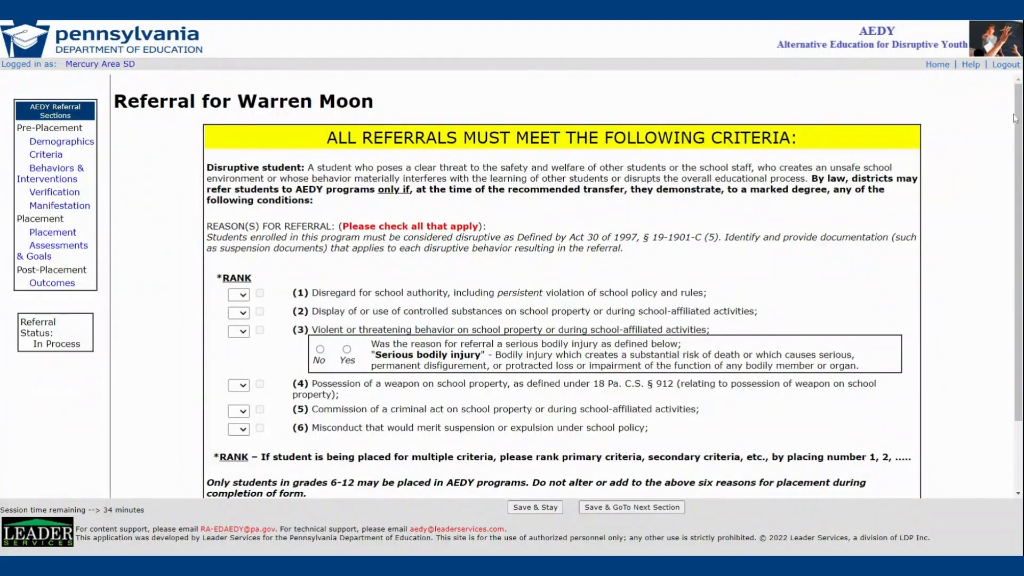
# - Review the six reasons for referral and check the rank choices for the first three criteria
pyautogui.moveTo(1018, 117); pyautogui.dragTo(1018, 151)
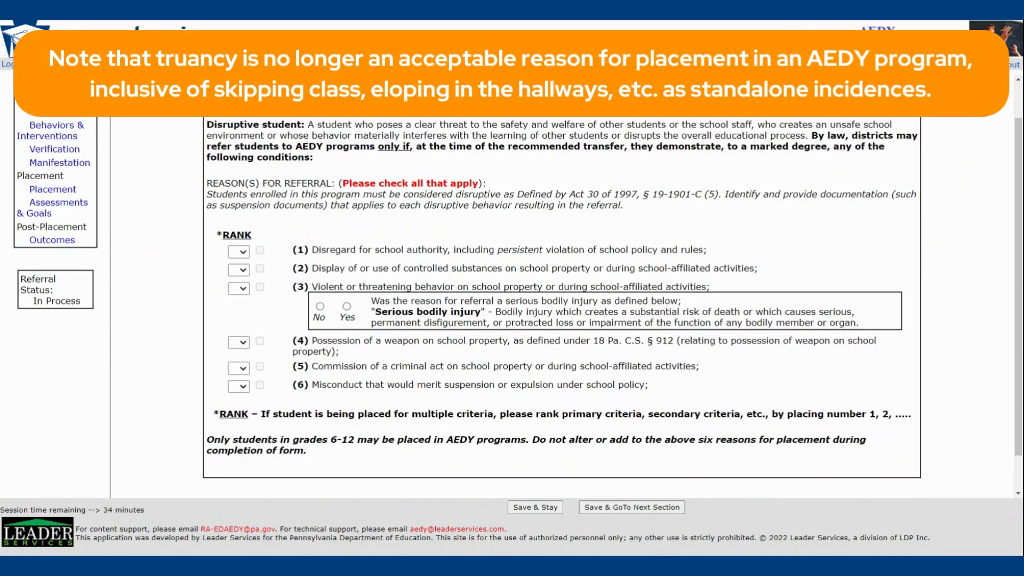
pyautogui.click(249, 255)
pyautogui.click(242, 271)
pyautogui.click(243, 274)
pyautogui.click(244, 291)
pyautogui.click(243, 291)
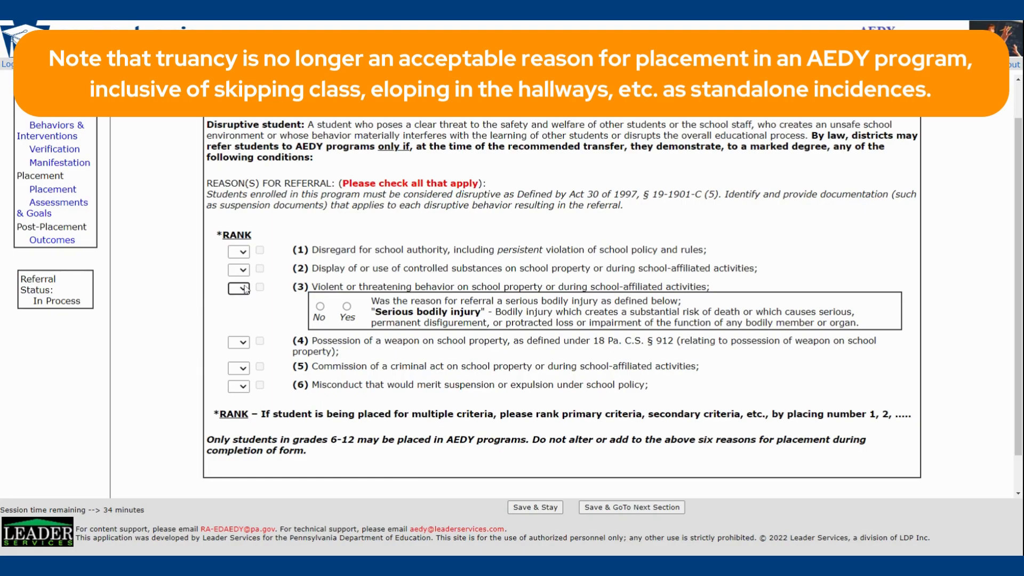
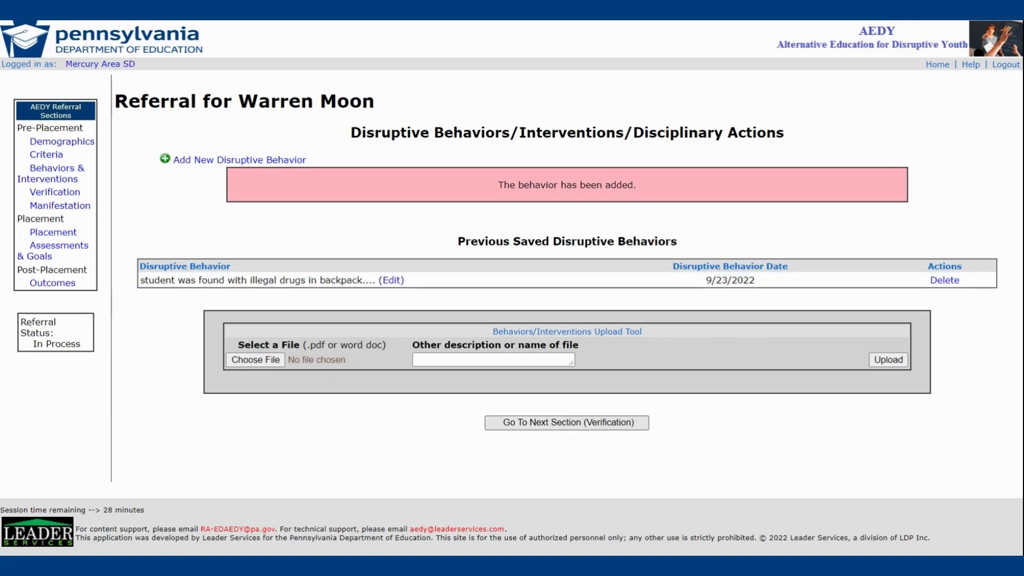
# - Go to the Verification section and review the date and time fields for the informal hearing and parent contact
pyautogui.click(547, 422)
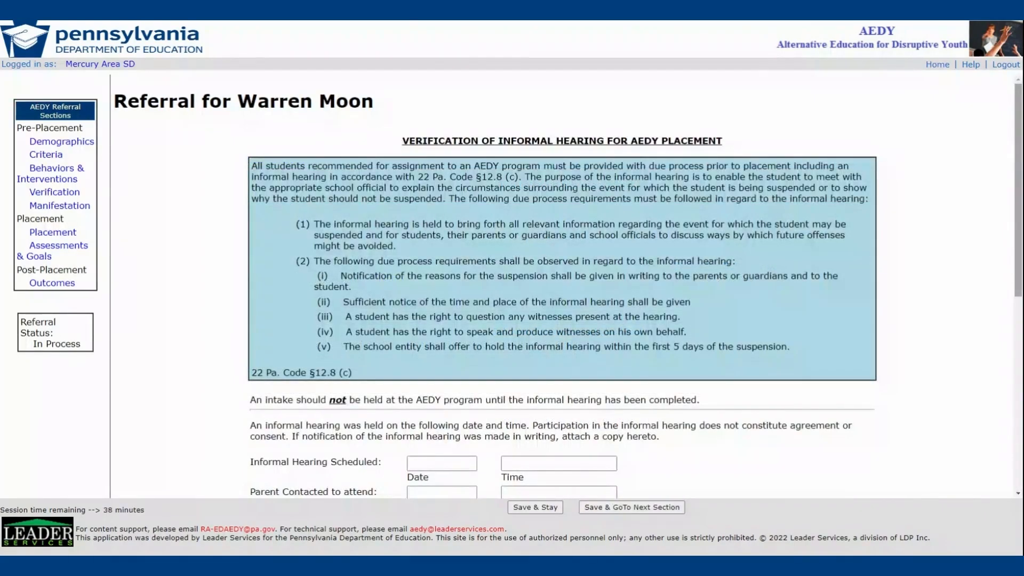
pyautogui.scroll(-5, 1012, 290)
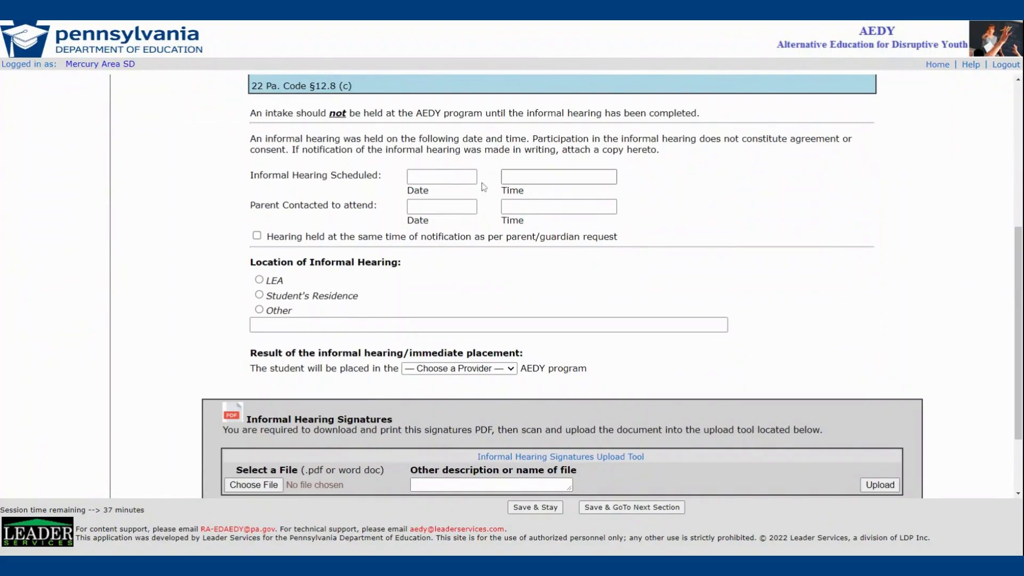
pyautogui.click(427, 177)
pyautogui.click(555, 177)
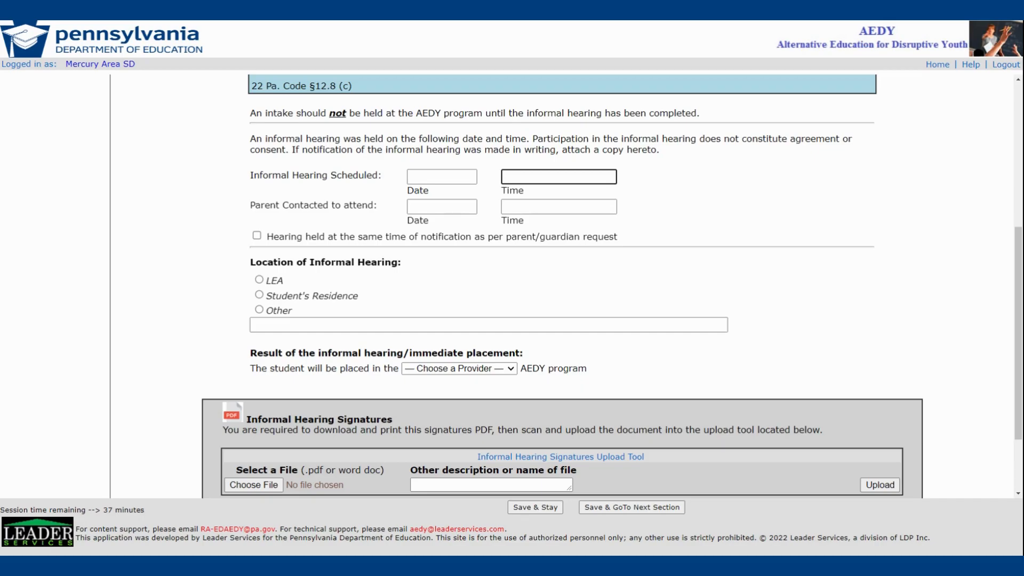
pyautogui.press('Tab')
pyautogui.press('Tab')
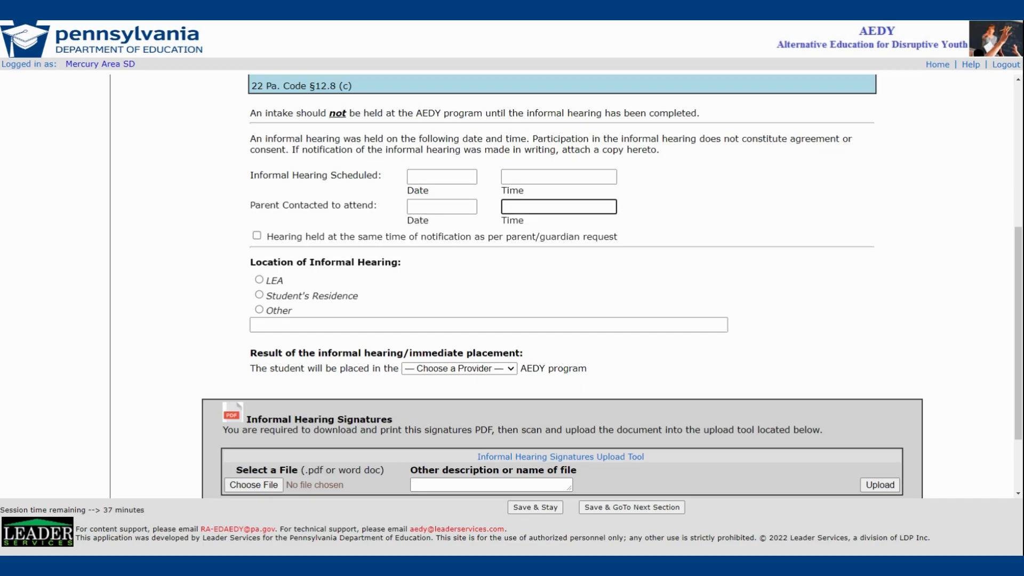
pyautogui.click(634, 213)
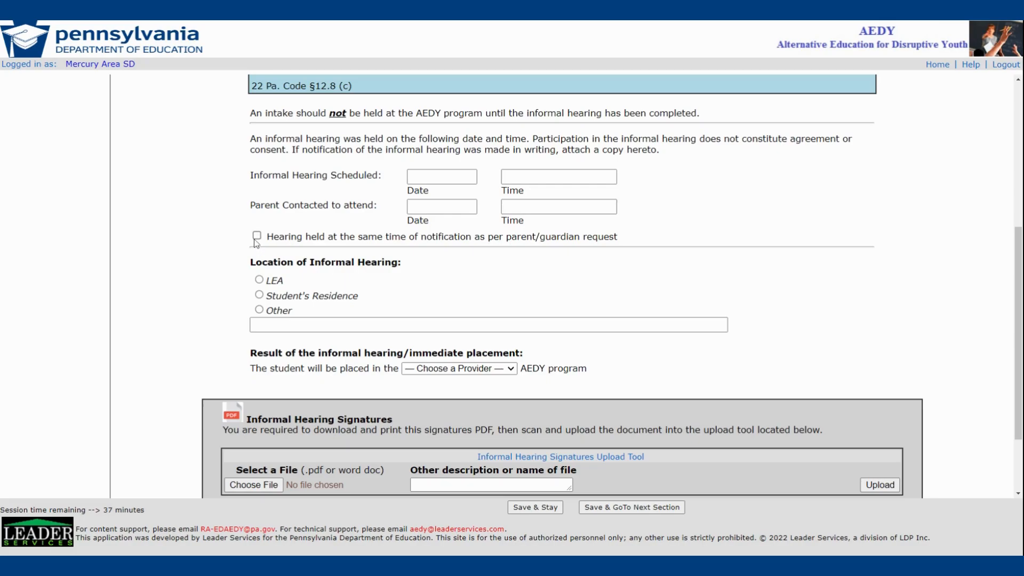
# - Set the informal hearing location to Other with the text "Zoom", and check the provider choices for the AEDY placement
pyautogui.scroll(-2, 221, 249)
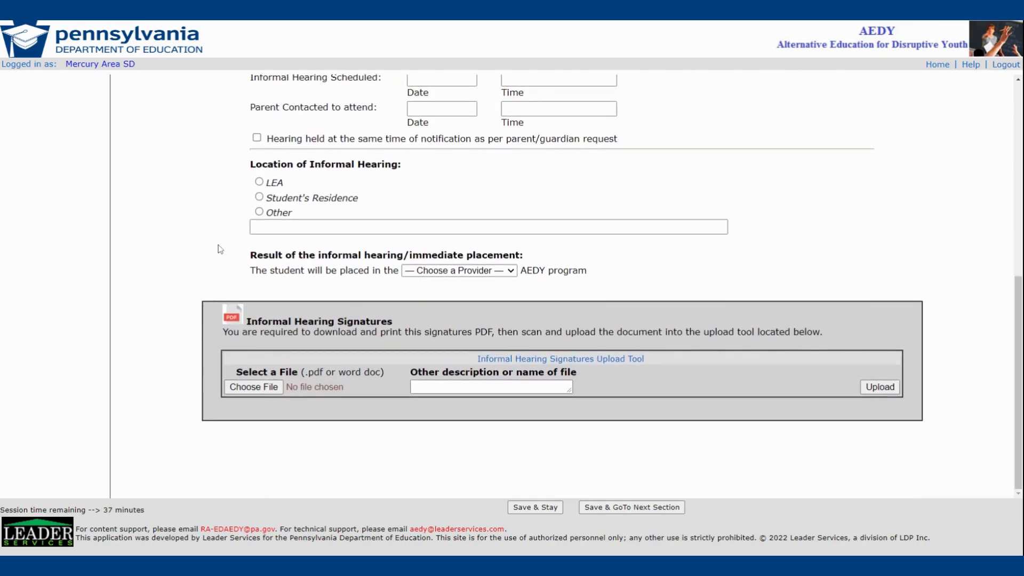
pyautogui.click(260, 183)
pyautogui.click(259, 197)
pyautogui.click(260, 211)
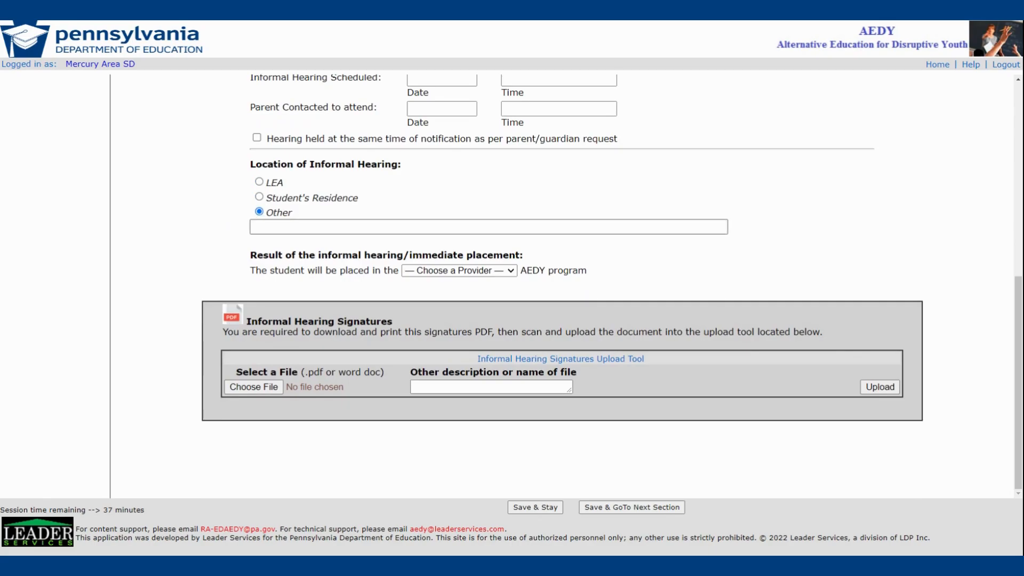
pyautogui.write('Zoom')
pyautogui.click(202, 228)
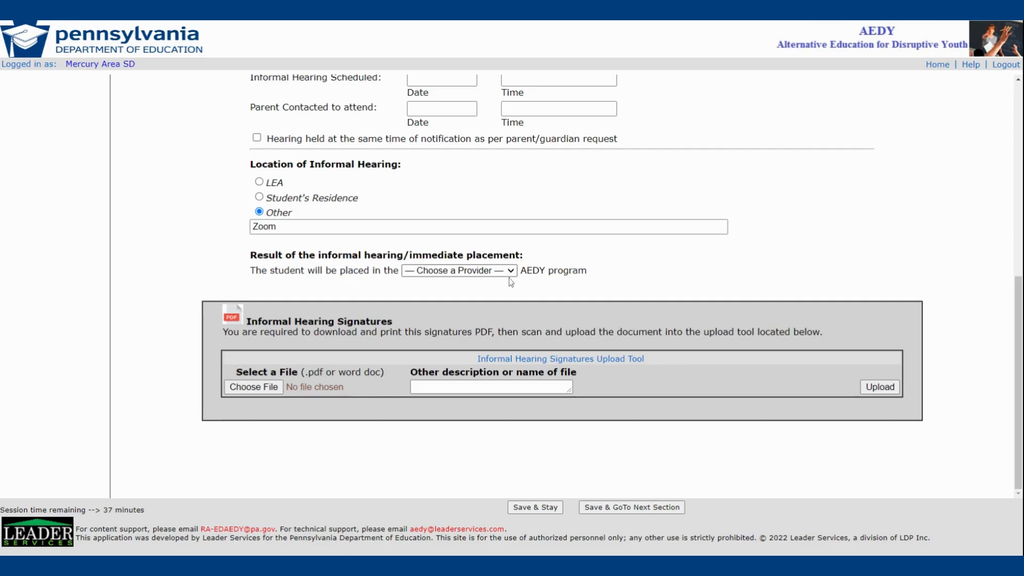
pyautogui.click(507, 295)
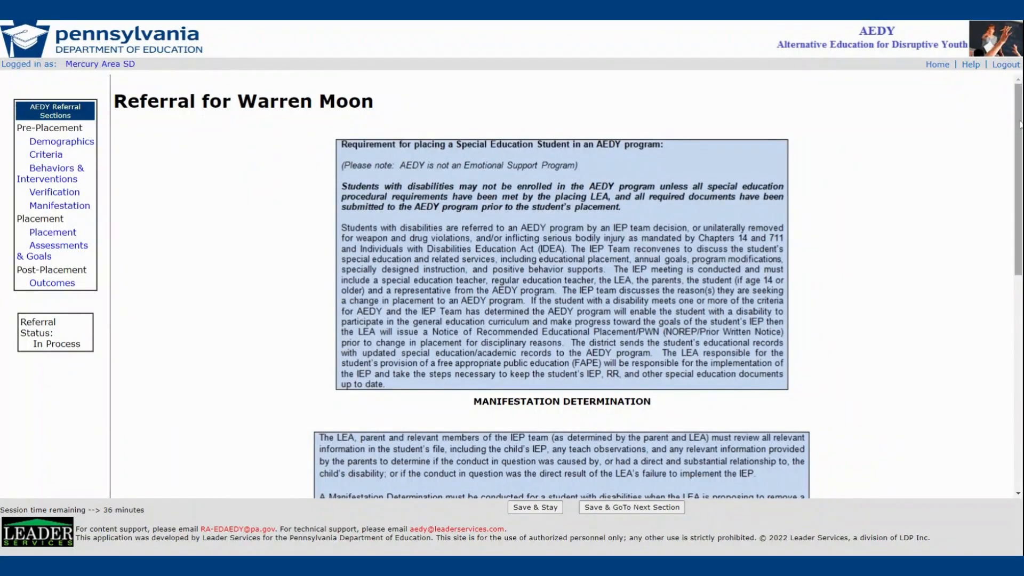
# - Affirm that the Manifestation Determination was conducted and that the Special Education Supervisor has viewed and approved it
pyautogui.moveTo(1020, 125); pyautogui.dragTo(1010, 345)
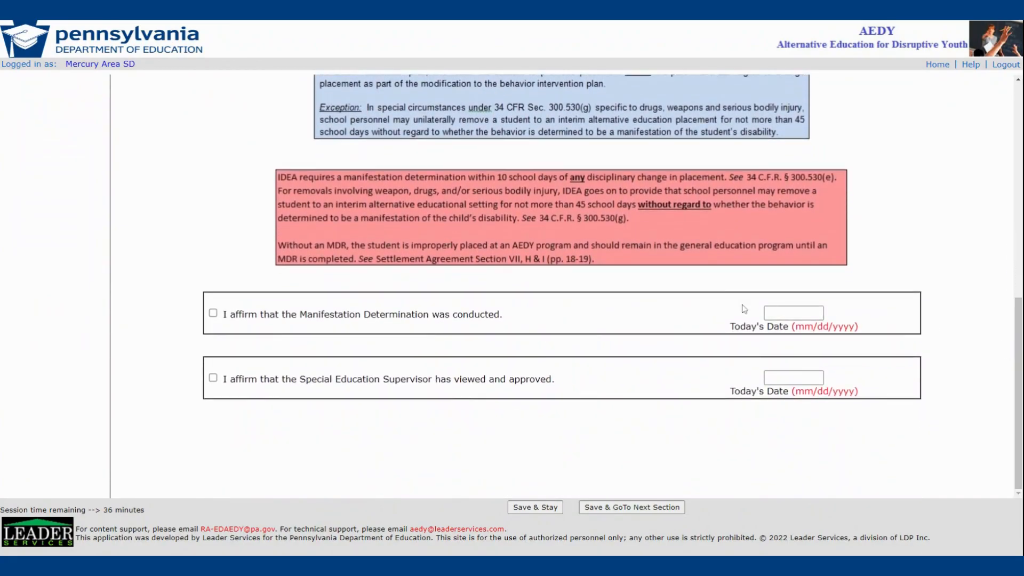
pyautogui.click(213, 315)
pyautogui.click(794, 313)
pyautogui.click(213, 378)
pyautogui.click(780, 378)
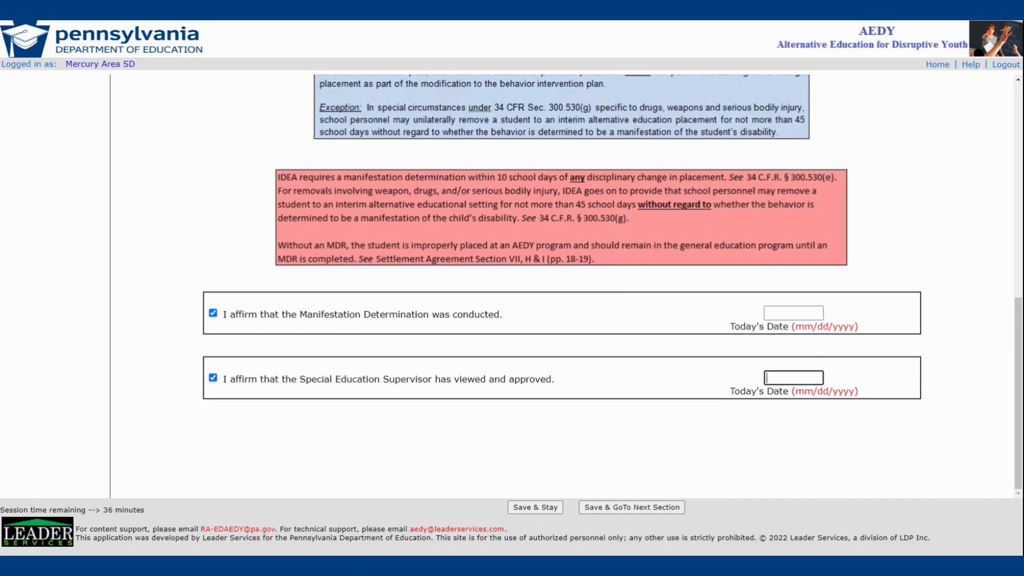
pyautogui.click(788, 463)
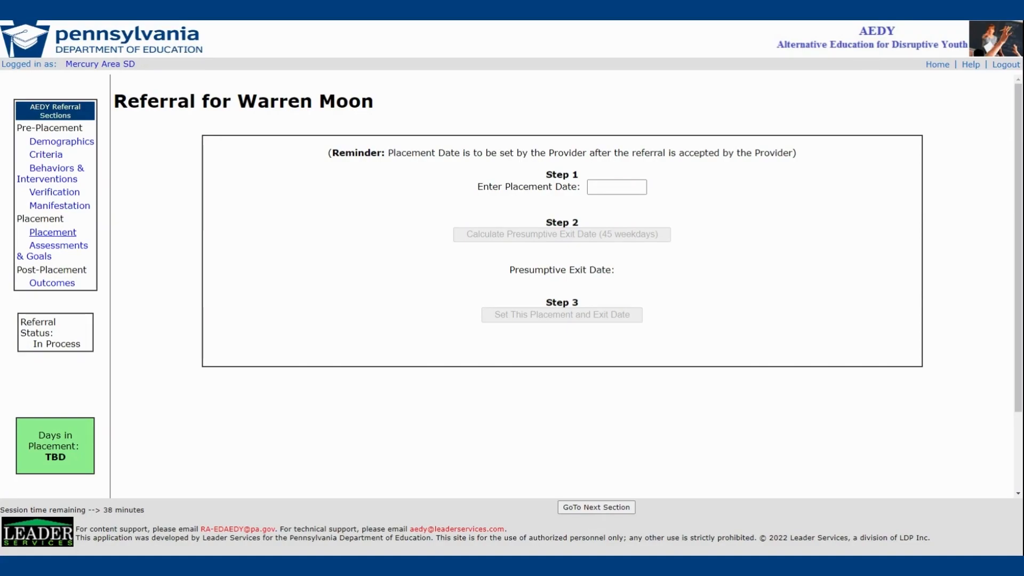
# - Return to the Demographics section of the student's referral
pyautogui.click(70, 147)
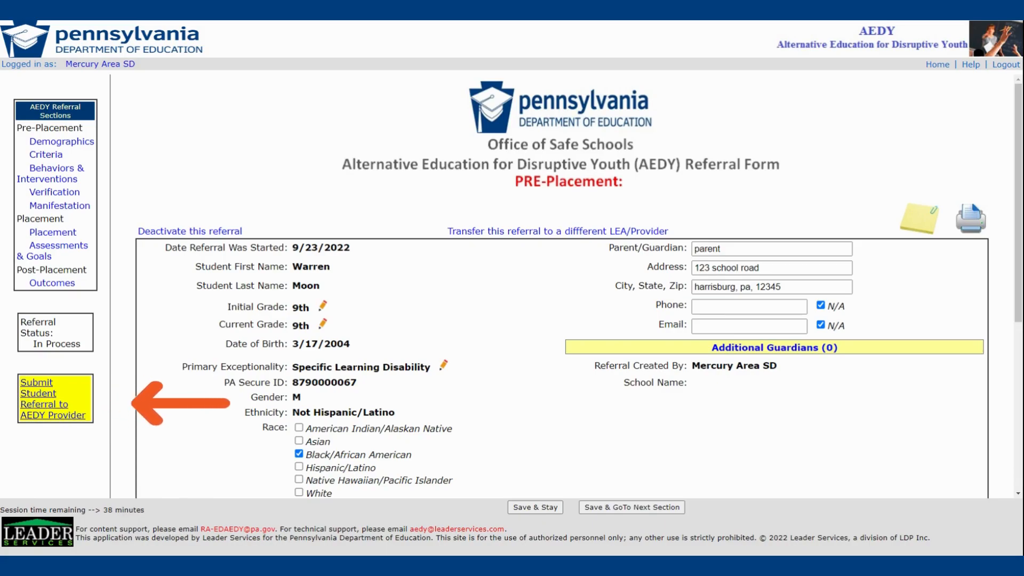
# - Begin submitting the student's referral to the AEDY provider and validate it for incomplete Pre-Placement items
pyautogui.click(60, 418)
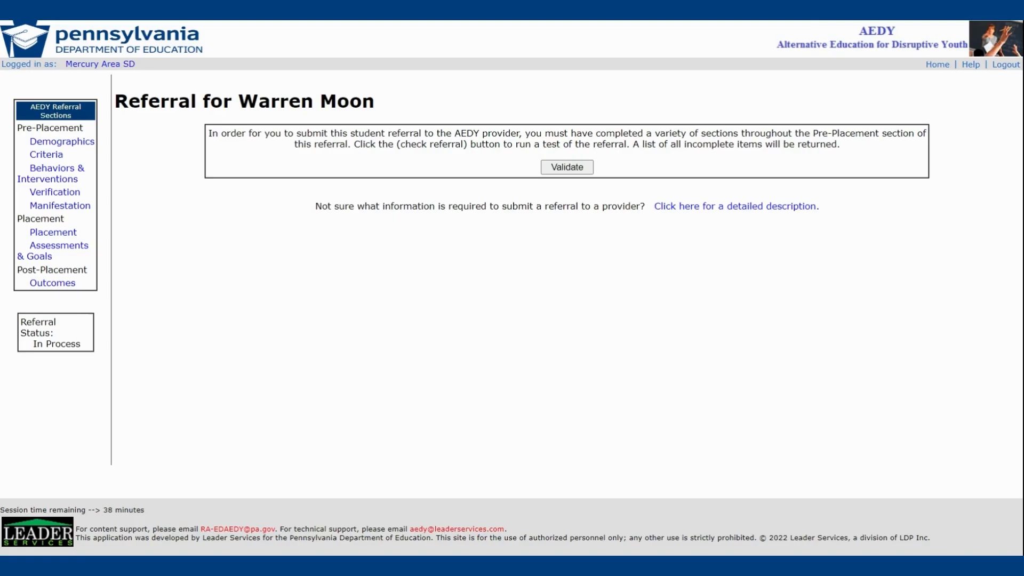
pyautogui.click(578, 169)
pyautogui.click(584, 171)
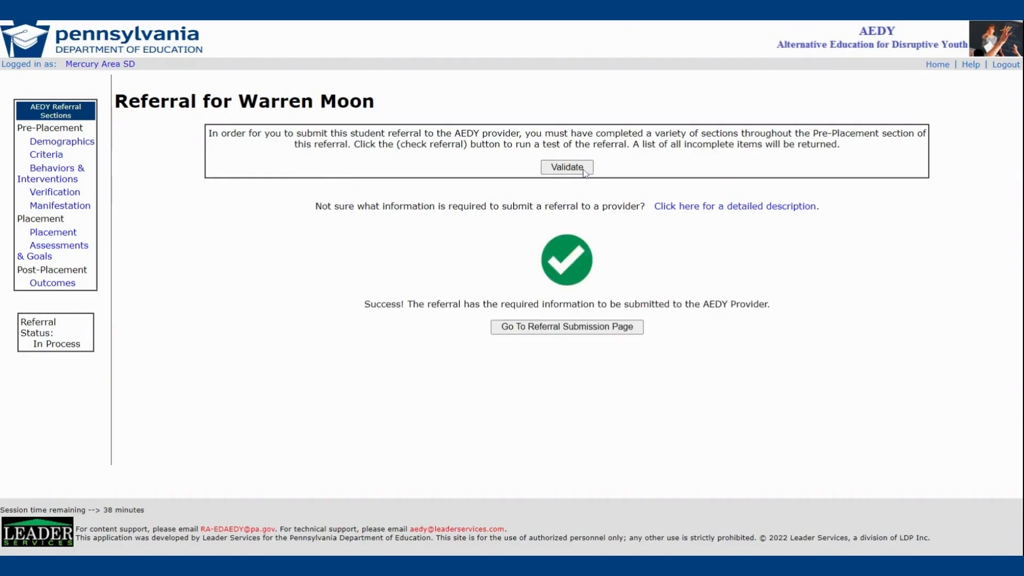
# - Proceed to referral submission, try excluding the first AEDY contact from the email and include it again, and submit the referral to the provider
pyautogui.click(608, 332)
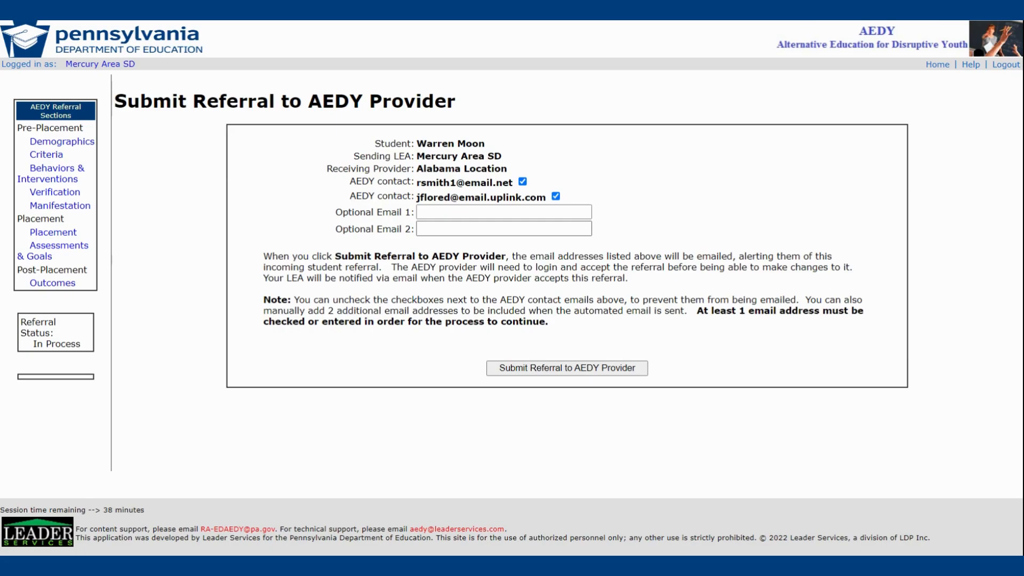
pyautogui.click(522, 182)
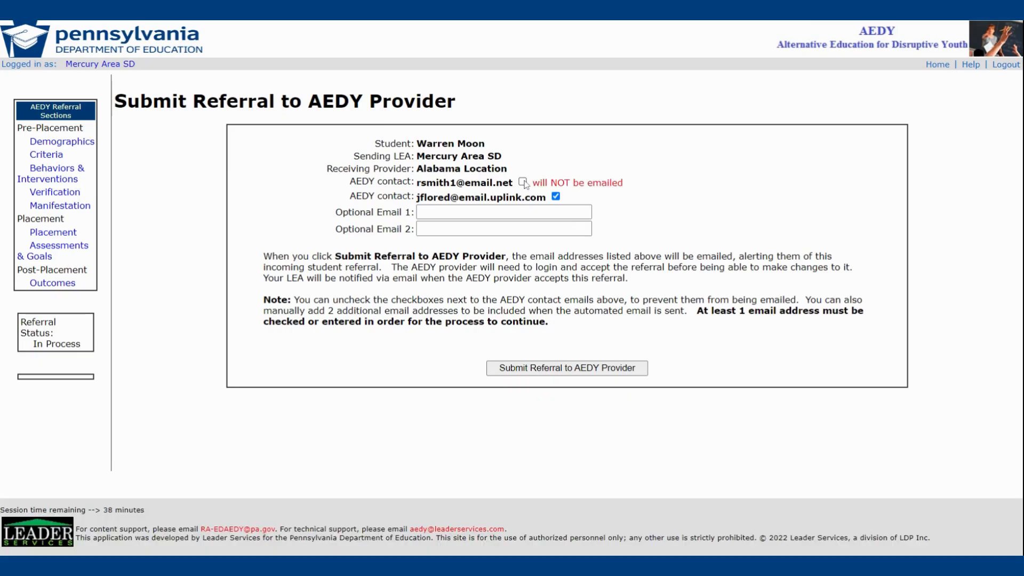
pyautogui.click(522, 182)
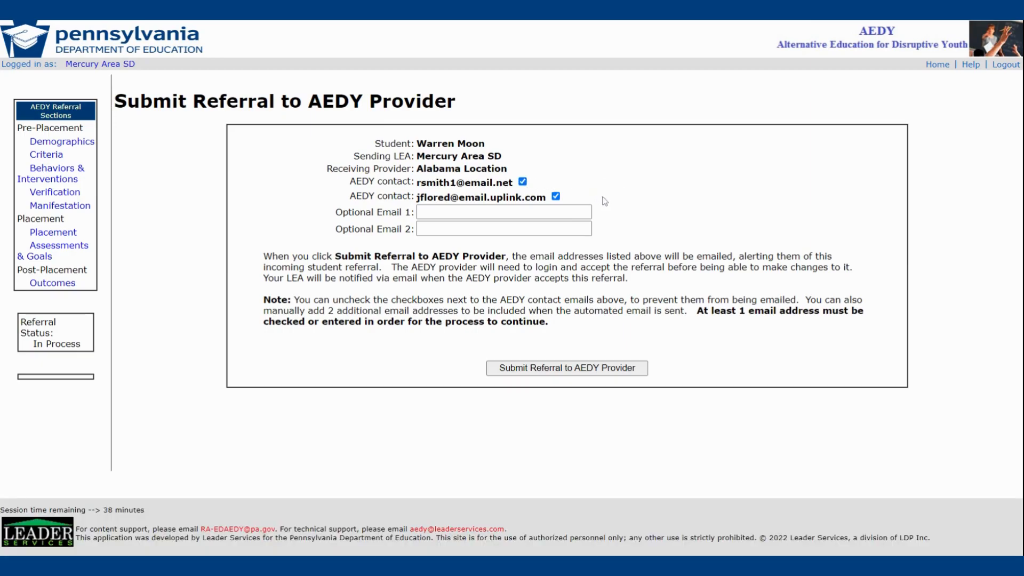
pyautogui.click(625, 373)
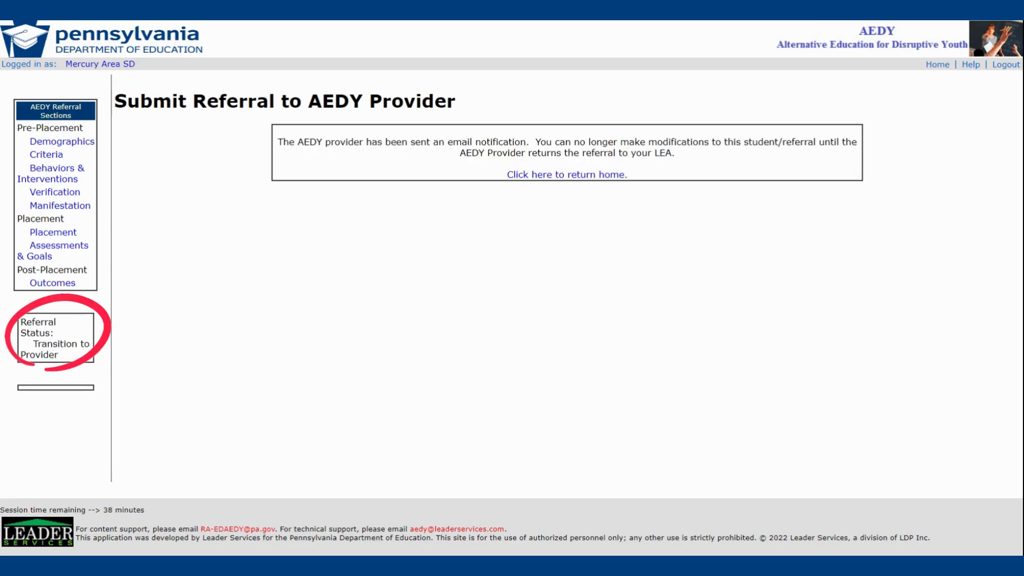